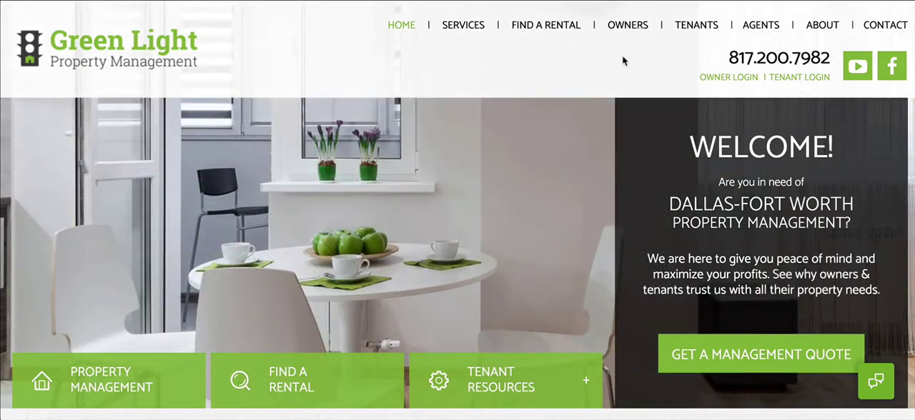
Go to the tenant login and start a new service request from the portal's maintenance requests
{"action": "mouse_move", "coordinate": [695, 35]}
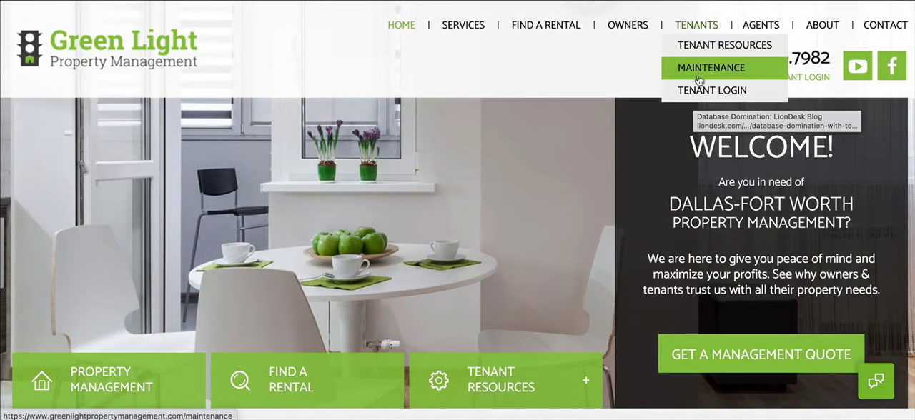
{"action": "left_click", "coordinate": [694, 88]}
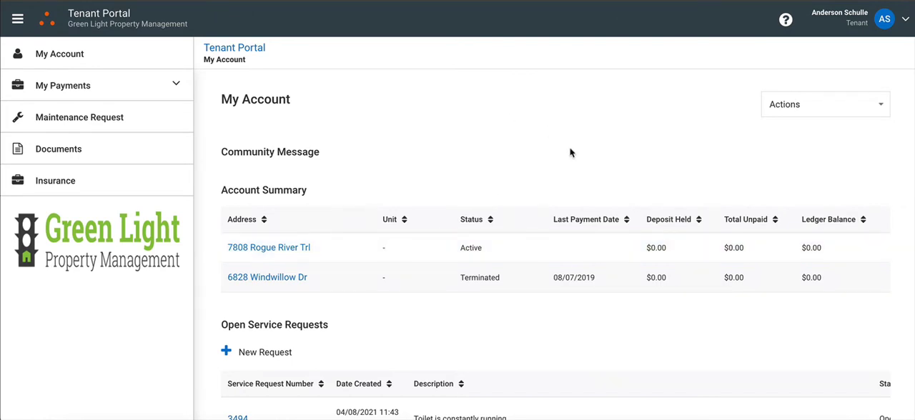
{"action": "scroll", "coordinate": [571, 152], "scroll_direction": "down", "scroll_amount": 1}
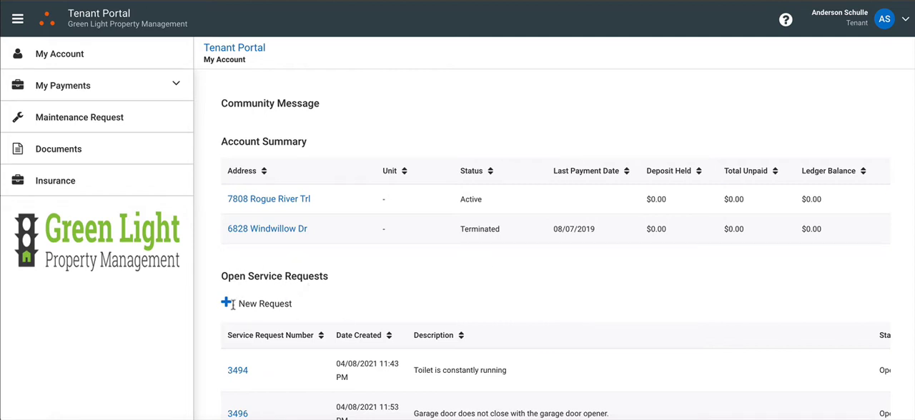
{"action": "left_click", "coordinate": [61, 123]}
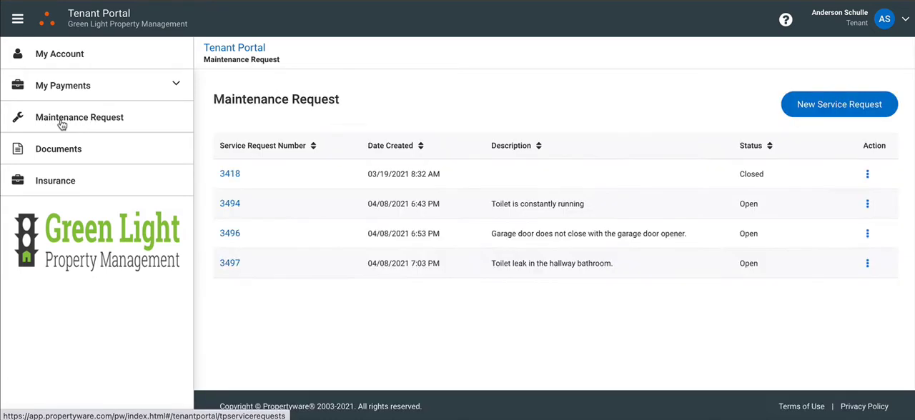
{"action": "left_click", "coordinate": [828, 107]}
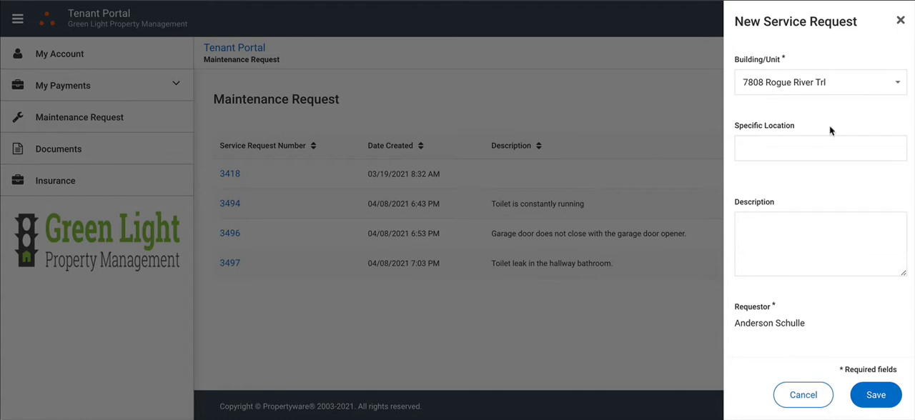
Set the specific location to Garage and begin the description with "Garage door opener no longer closes the garage"
{"action": "left_click", "coordinate": [763, 155]}
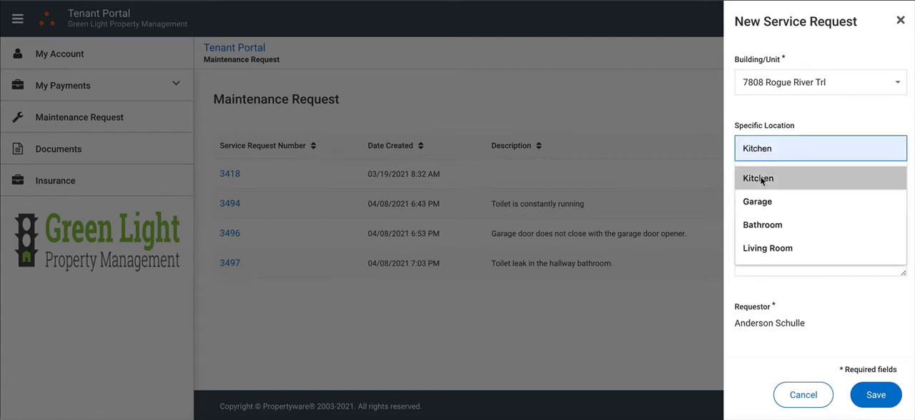
{"action": "left_click", "coordinate": [762, 203]}
{"action": "left_click", "coordinate": [758, 229]}
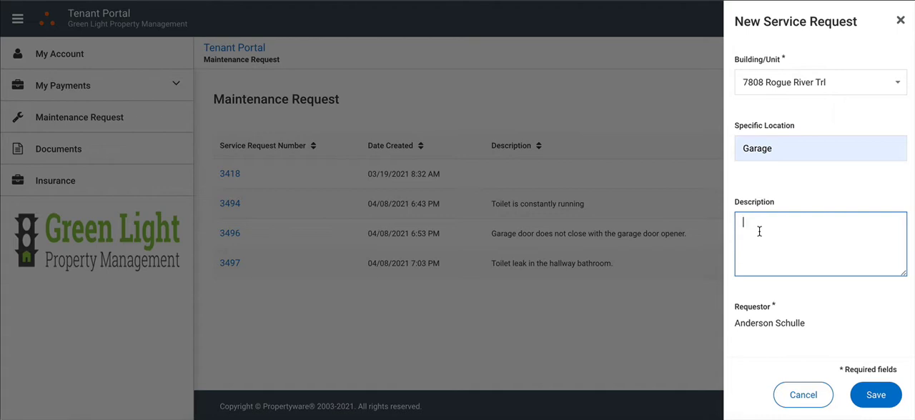
{"action": "type", "text": "Garage door opener no longe"}
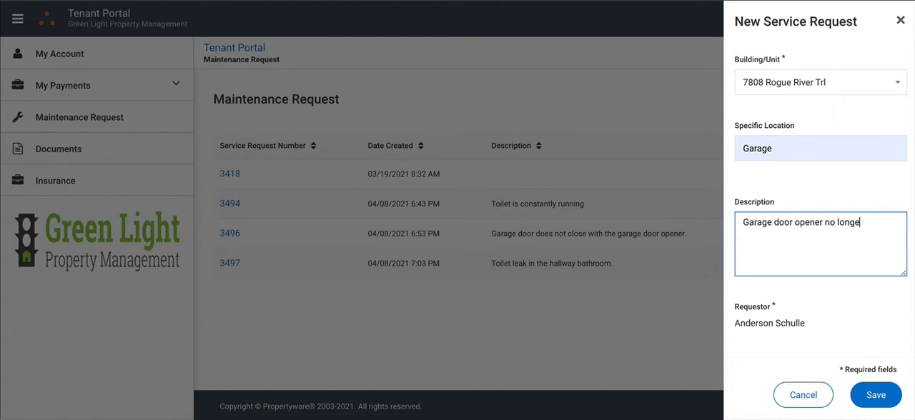
{"action": "type", "text": "r closes the garage"}
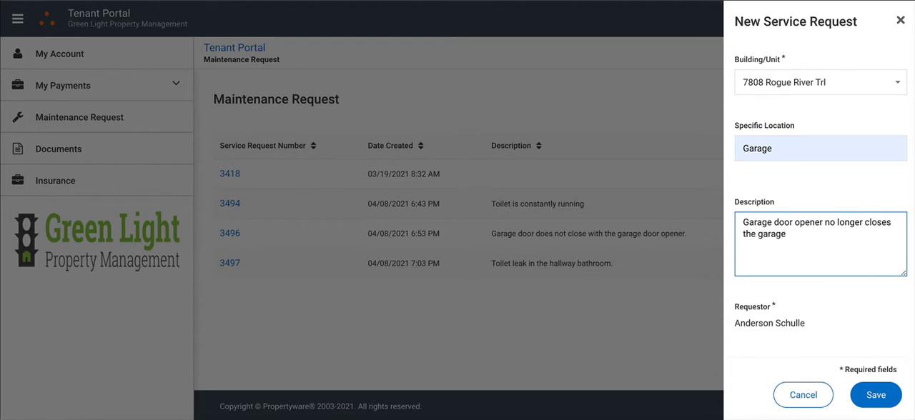
{"action": "type", "text": ". There is electricity i"}
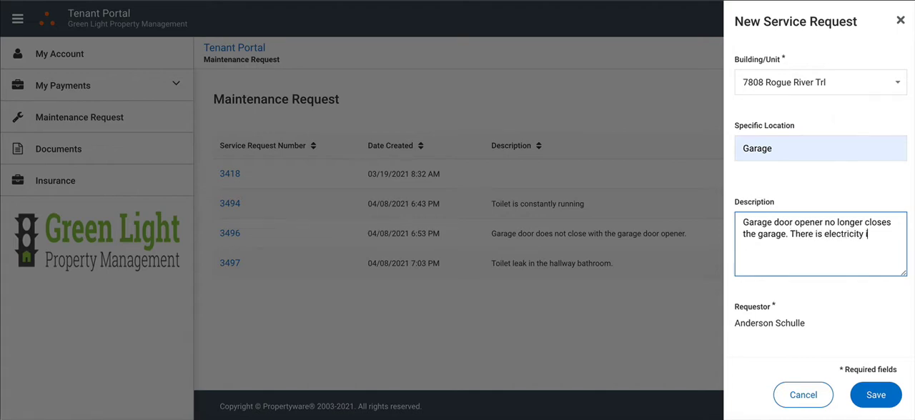
{"action": "type", "text": "n the garage, but"}
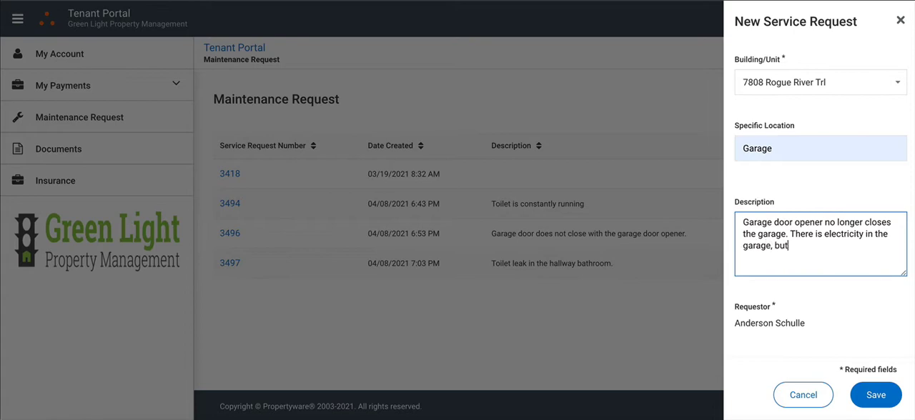
{"action": "type", "text": " the opener does"}
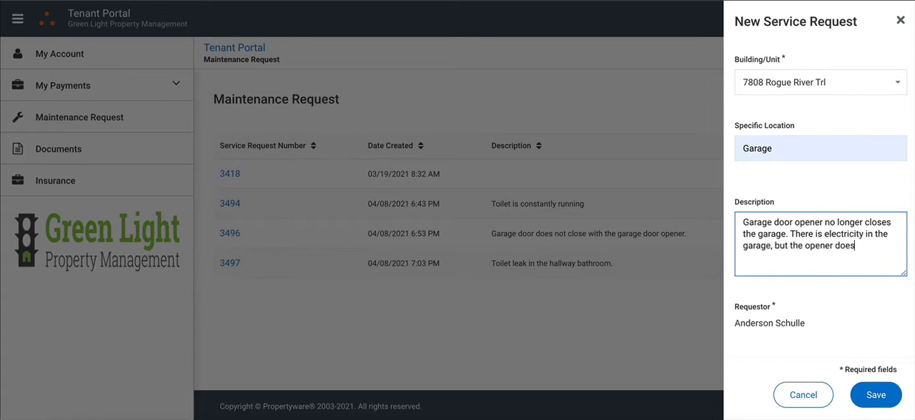
{"action": "type", "text": "n't work. Already"}
{"action": "type", "text": " d"}
Finish the description with "tried the breaker, which also is working."
{"action": "key", "text": "BackSpace"}
{"action": "type", "text": "tired"}
{"action": "key", "text": "BackSpace"}
{"action": "key", "text": "BackSpace"}
{"action": "key", "text": "BackSpace"}
{"action": "key", "text": "BackSpace"}
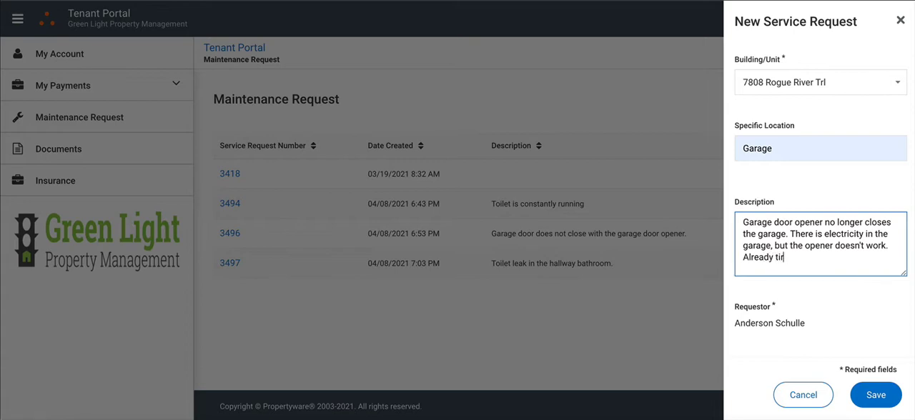
{"action": "type", "text": "ried the breaker, which also is "}
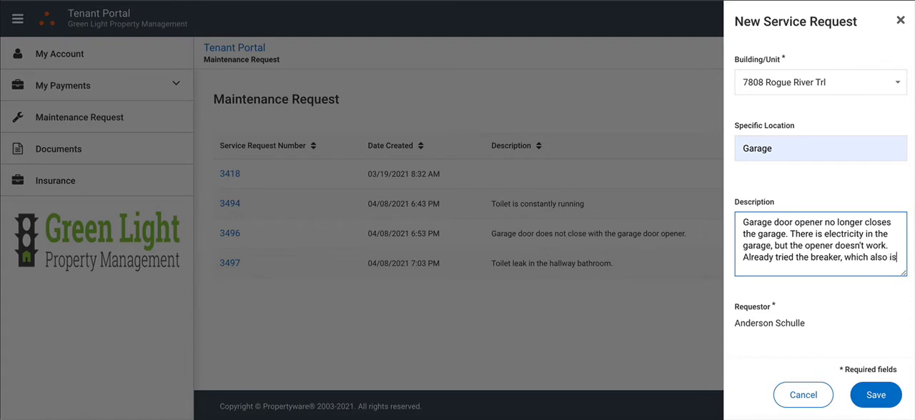
{"action": "type", "text": "working."}
Set the requestor's primary phone type to Mobile
{"action": "scroll", "coordinate": [817, 245], "scroll_direction": "down", "scroll_amount": 1}
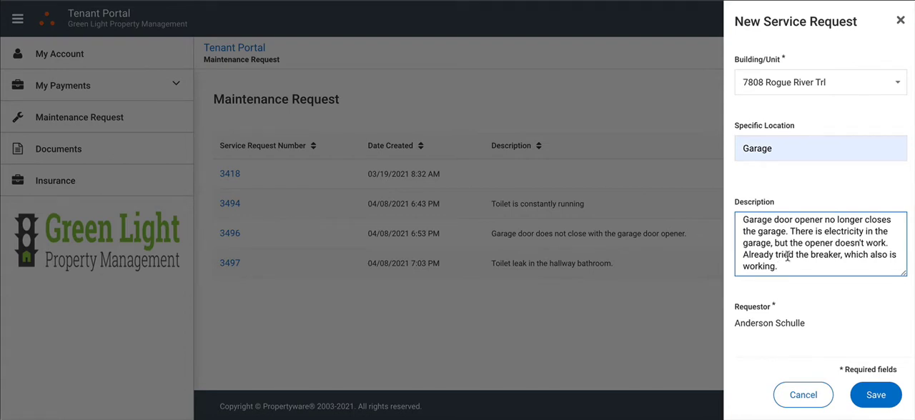
{"action": "scroll", "coordinate": [817, 260], "scroll_direction": "down", "scroll_amount": 1}
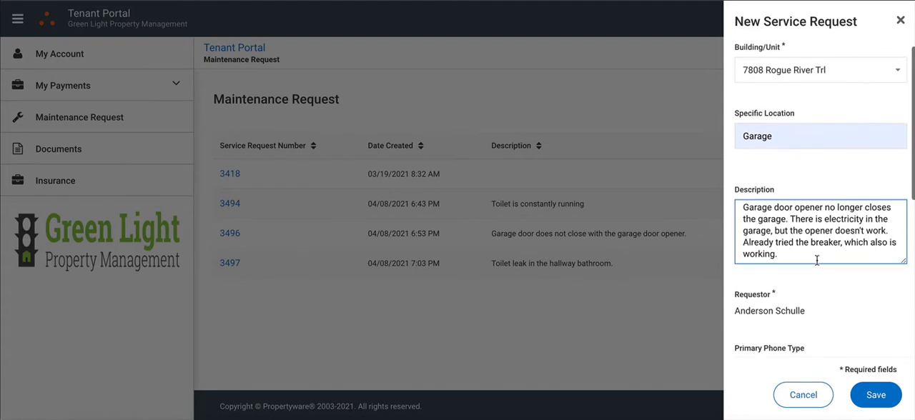
{"action": "scroll", "coordinate": [816, 260], "scroll_direction": "down", "scroll_amount": 2}
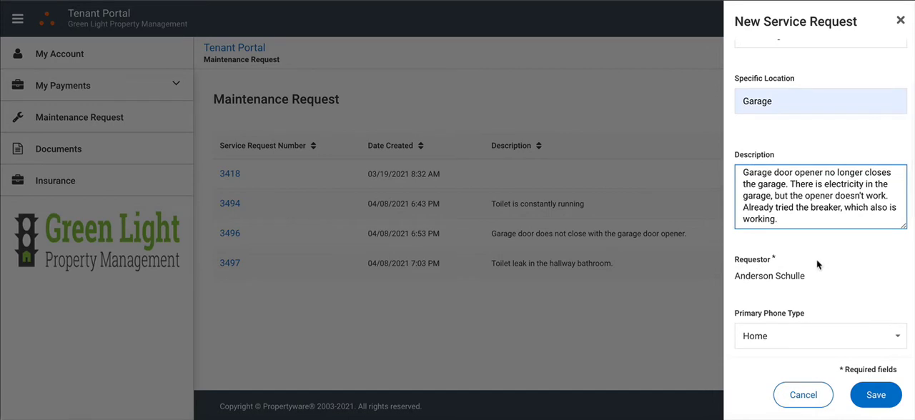
{"action": "scroll", "coordinate": [816, 259], "scroll_direction": "down", "scroll_amount": 3}
{"action": "scroll", "coordinate": [801, 214], "scroll_direction": "down", "scroll_amount": 5}
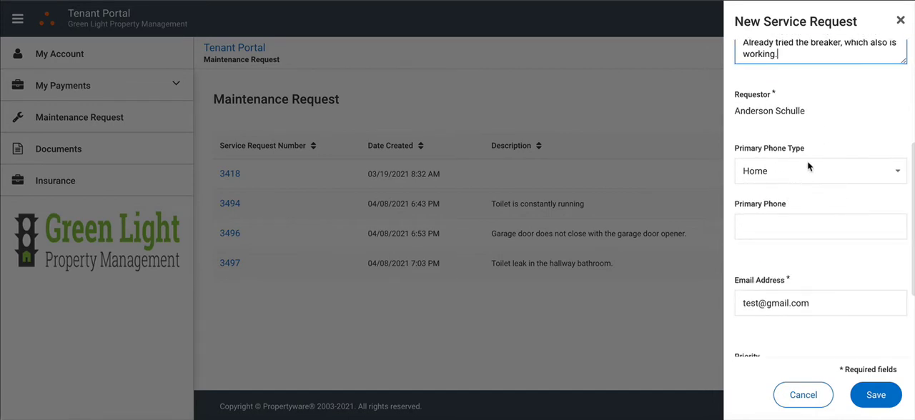
{"action": "left_click", "coordinate": [773, 161]}
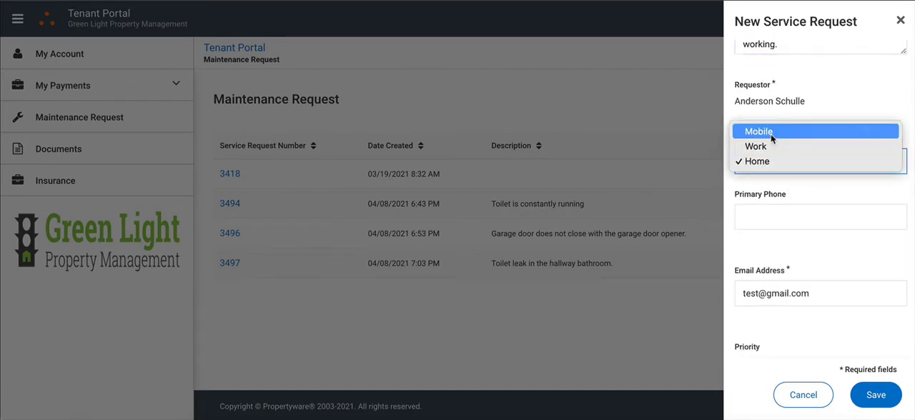
{"action": "left_click", "coordinate": [771, 134]}
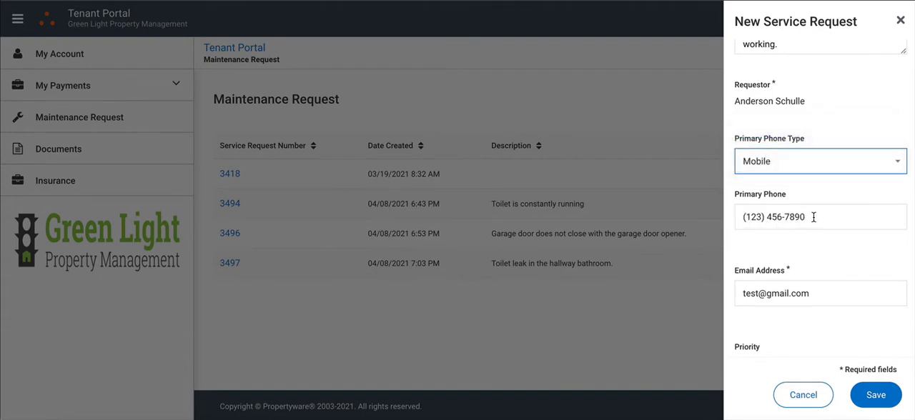
Turn off the Any date/time option and set the preferred entry to 04/09/2021 at 3:00 PM
{"action": "scroll", "coordinate": [814, 218], "scroll_direction": "down", "scroll_amount": 1}
{"action": "scroll", "coordinate": [814, 218], "scroll_direction": "down", "scroll_amount": 5}
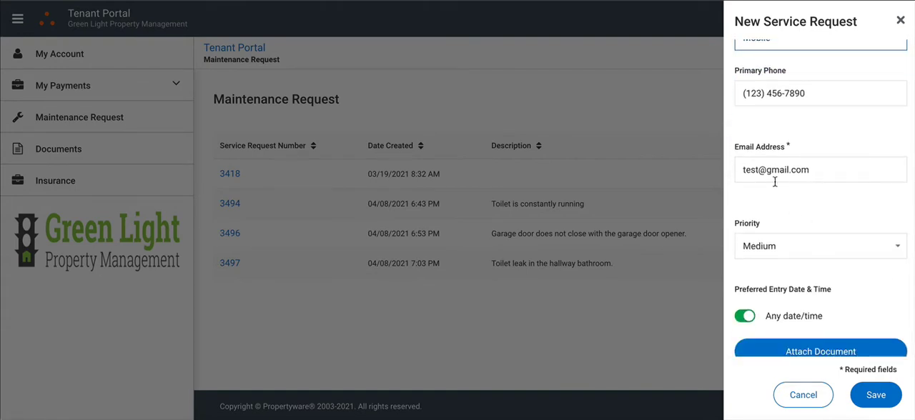
{"action": "scroll", "coordinate": [816, 191], "scroll_direction": "down", "scroll_amount": 1}
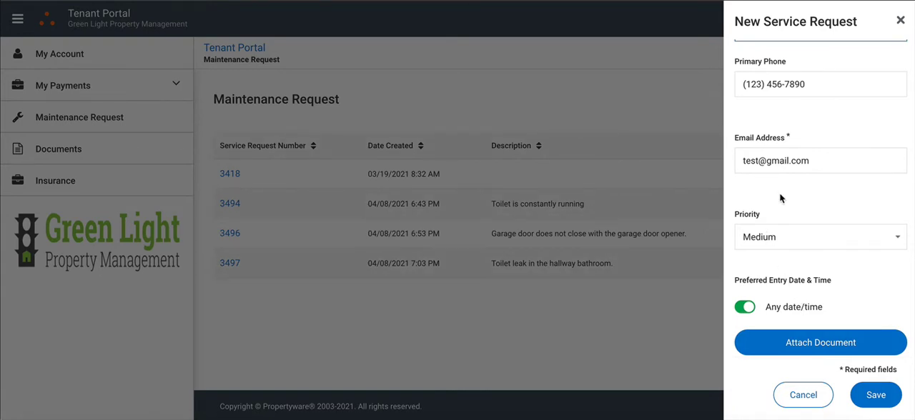
{"action": "left_click", "coordinate": [746, 307]}
{"action": "scroll", "coordinate": [758, 291], "scroll_direction": "down", "scroll_amount": 2}
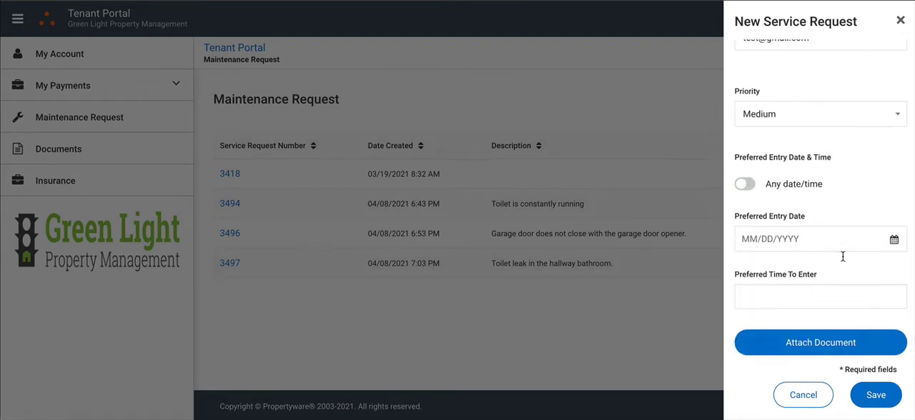
{"action": "left_click", "coordinate": [895, 242]}
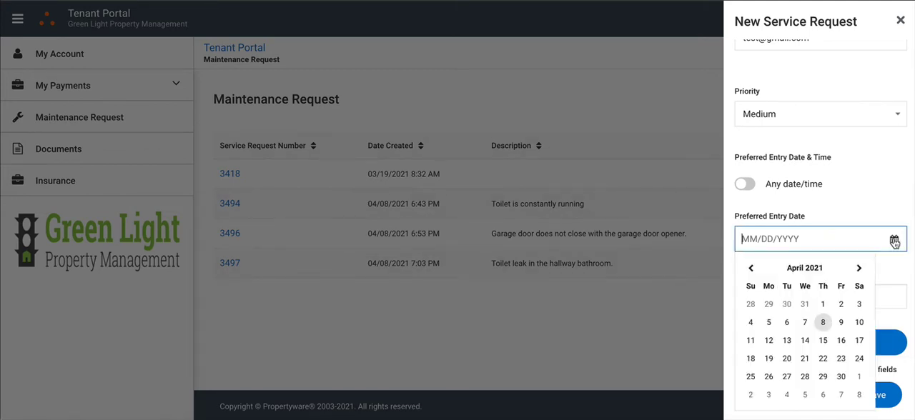
{"action": "left_click", "coordinate": [841, 323]}
{"action": "left_click", "coordinate": [778, 301]}
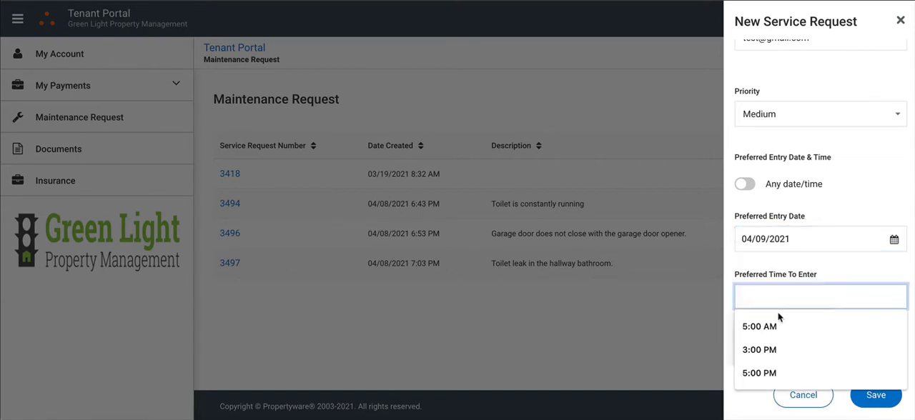
{"action": "left_click", "coordinate": [767, 349]}
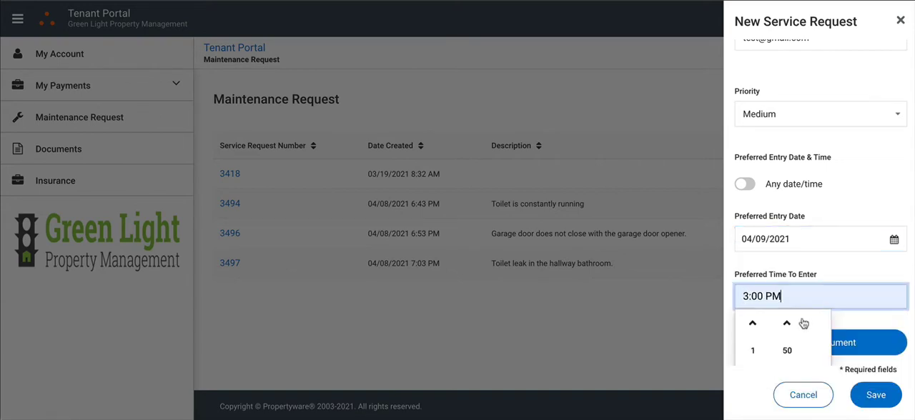
{"action": "left_click", "coordinate": [837, 268]}
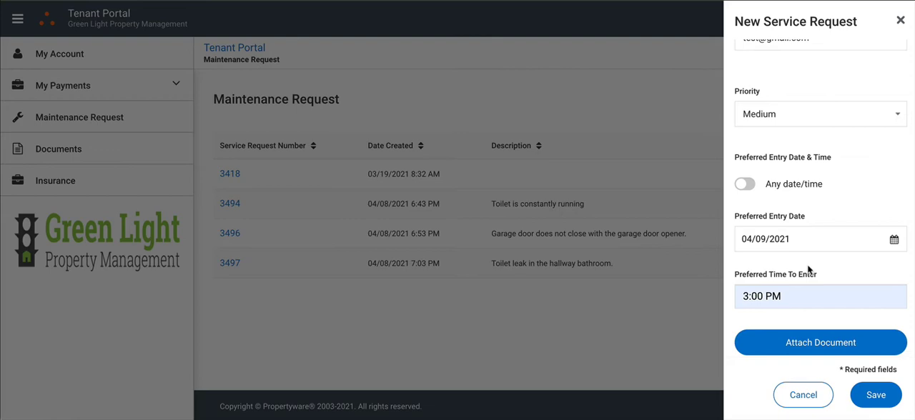
Save the service request, view the details of the new garage door opener request, and return to the request list
{"action": "left_click", "coordinate": [798, 351]}
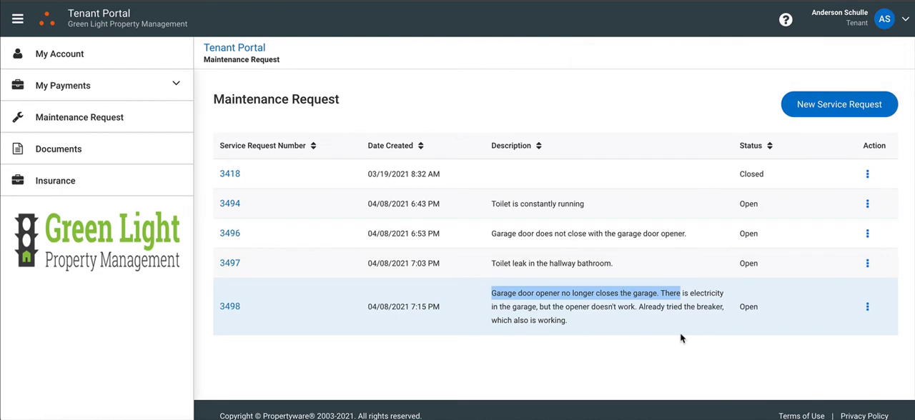
{"action": "left_click", "coordinate": [644, 344]}
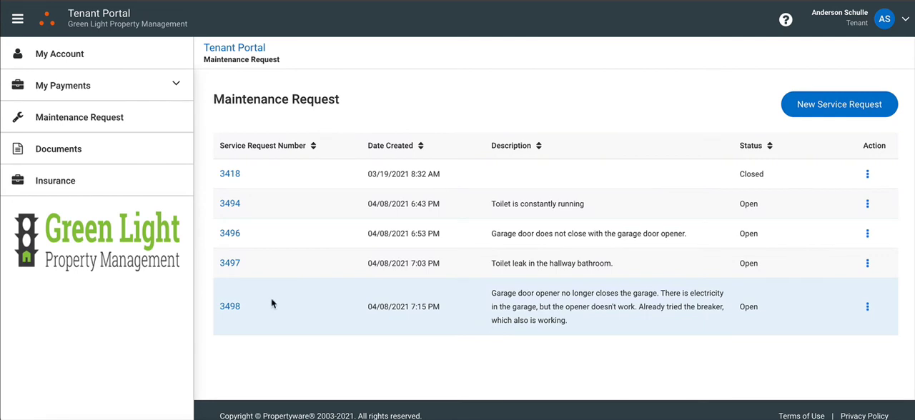
{"action": "left_click", "coordinate": [231, 308]}
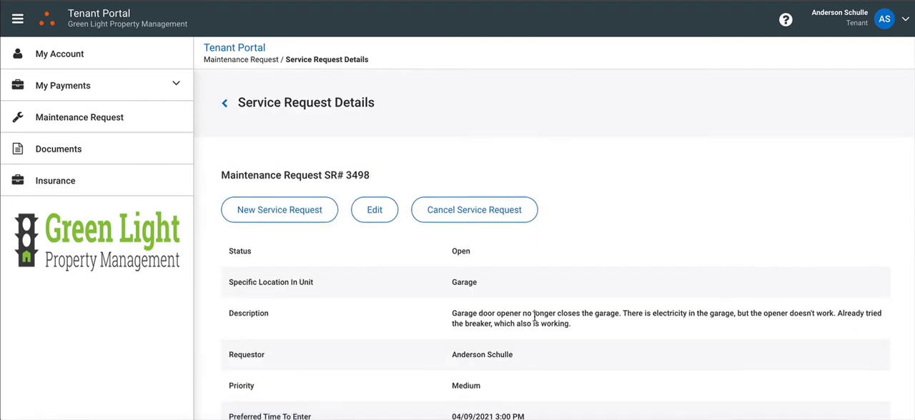
{"action": "left_click", "coordinate": [224, 104]}
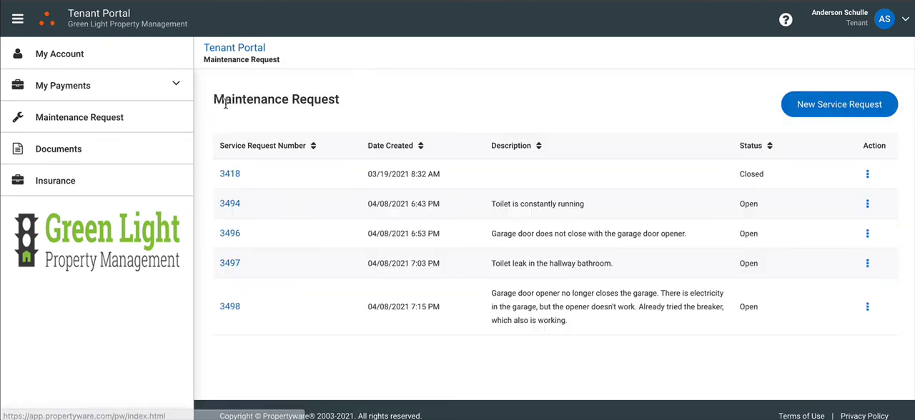
View the account overview, return to the maintenance requests and open the details of the newest garage door opener request
{"action": "left_click", "coordinate": [58, 56]}
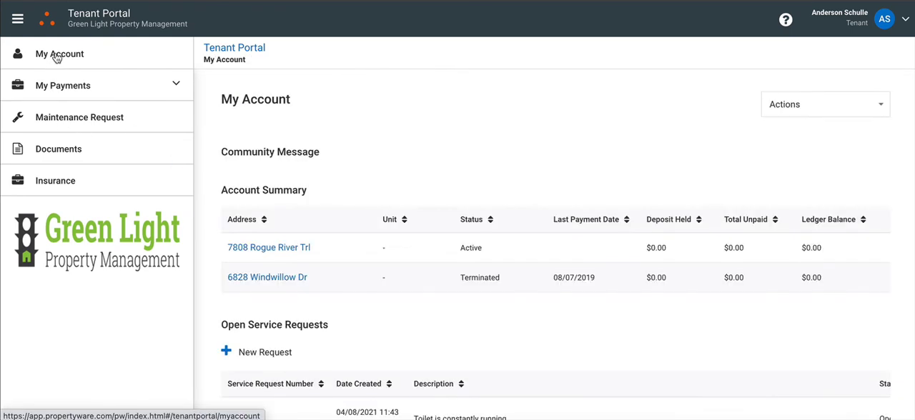
{"action": "left_click", "coordinate": [78, 122]}
{"action": "scroll", "coordinate": [351, 239], "scroll_direction": "down", "scroll_amount": 1}
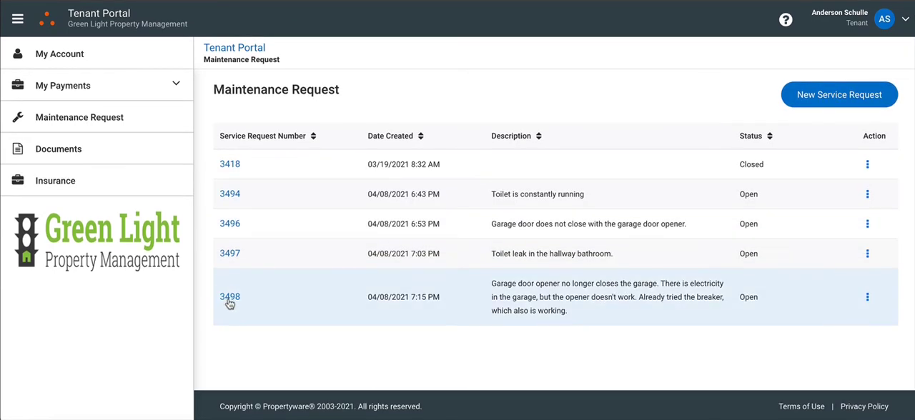
{"action": "left_click", "coordinate": [230, 299]}
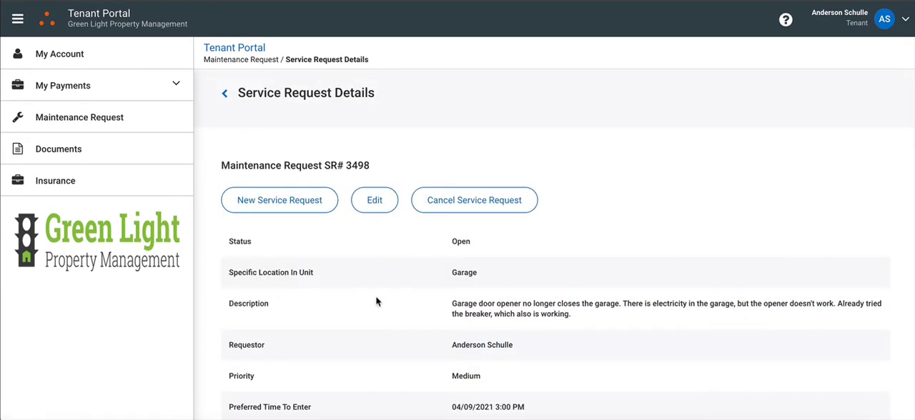
Attach the image 13 bedroom 2.jpg to the request's maintenance documents and save the attachment
{"action": "scroll", "coordinate": [377, 303], "scroll_direction": "down", "scroll_amount": 2}
{"action": "scroll", "coordinate": [377, 303], "scroll_direction": "down", "scroll_amount": 2}
{"action": "left_click", "coordinate": [271, 367]}
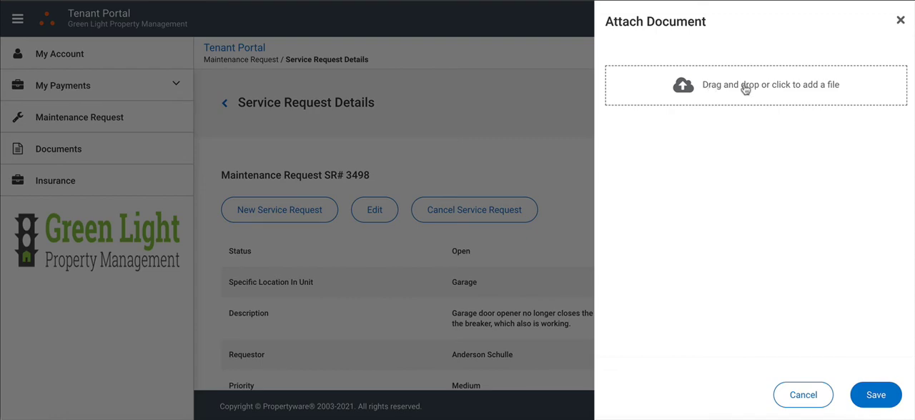
{"action": "left_click", "coordinate": [734, 89]}
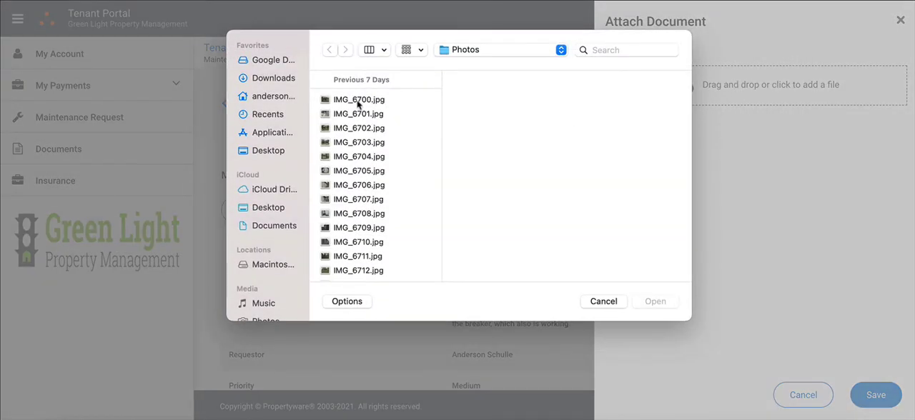
{"action": "left_click", "coordinate": [603, 302]}
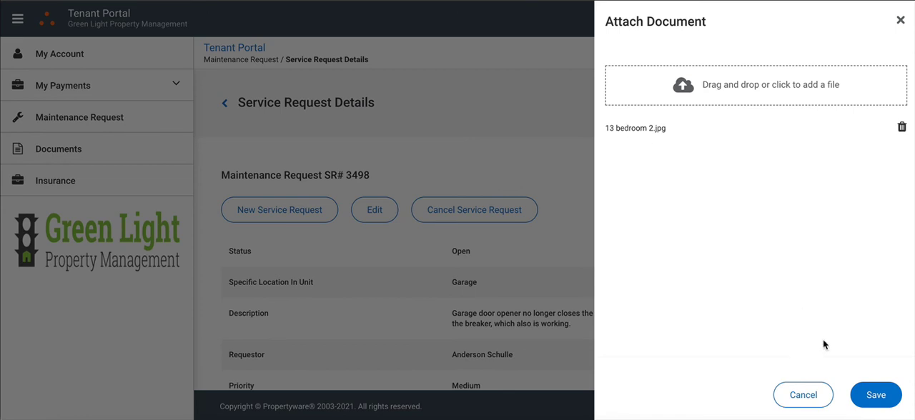
{"action": "left_click", "coordinate": [877, 396]}
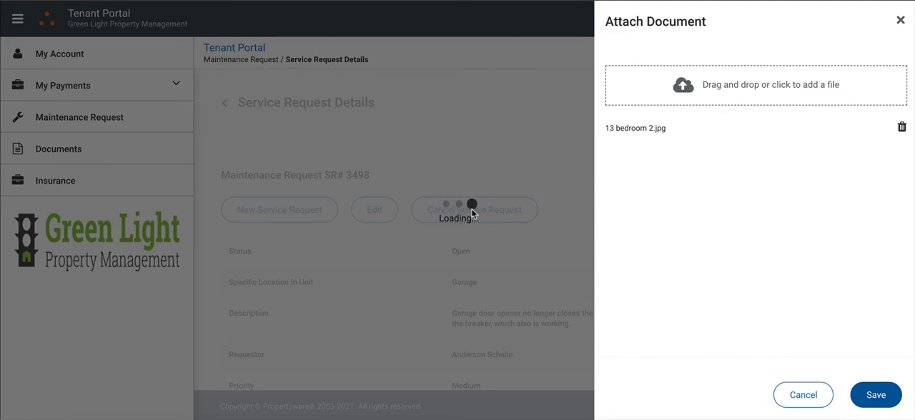
Review the request's document list and details, and view the new conversation form, closing it without entering a comment
{"action": "scroll", "coordinate": [505, 297], "scroll_direction": "down", "scroll_amount": 10}
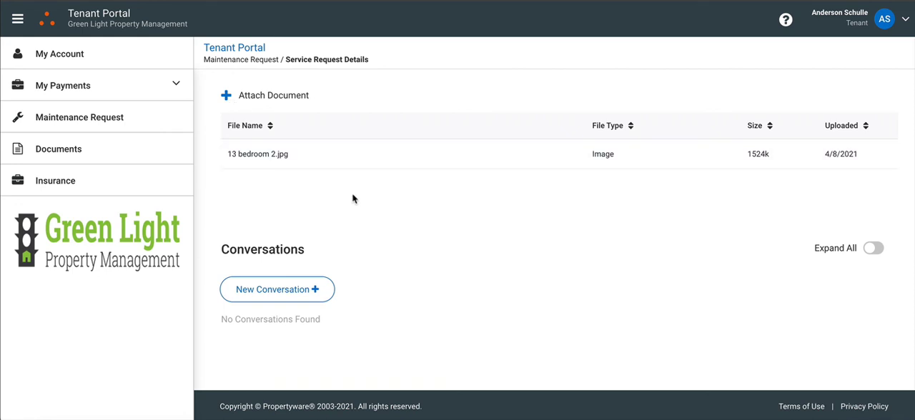
{"action": "scroll", "coordinate": [386, 200], "scroll_direction": "up", "scroll_amount": 1}
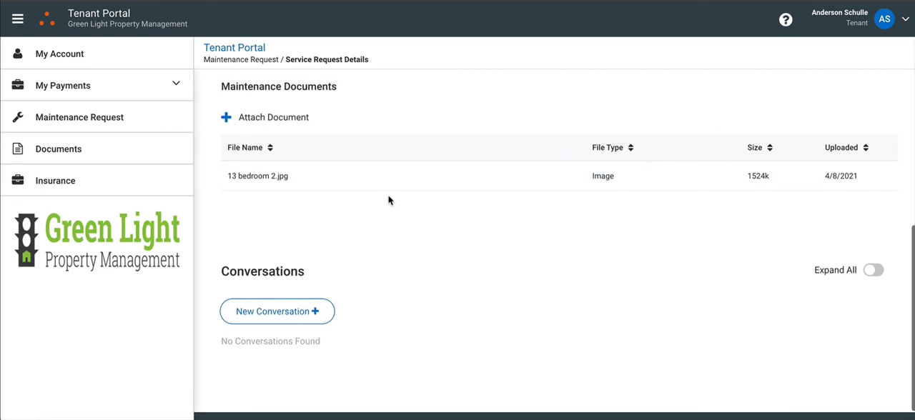
{"action": "scroll", "coordinate": [388, 200], "scroll_direction": "up", "scroll_amount": 10}
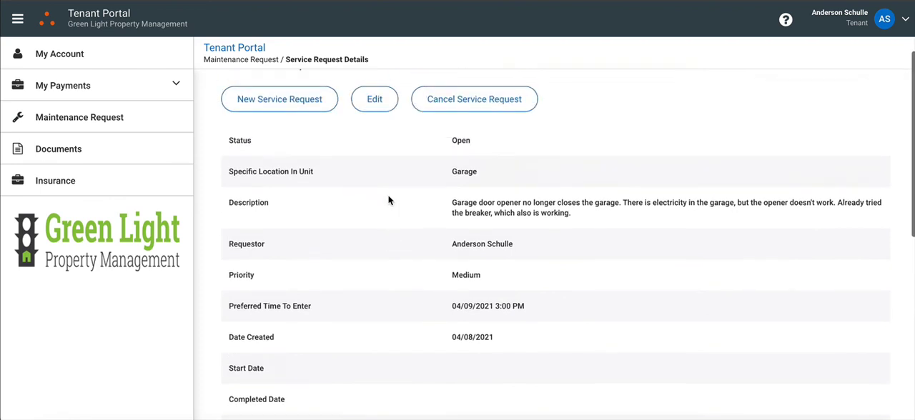
{"action": "scroll", "coordinate": [388, 199], "scroll_direction": "up", "scroll_amount": 2}
{"action": "scroll", "coordinate": [415, 293], "scroll_direction": "down", "scroll_amount": 4}
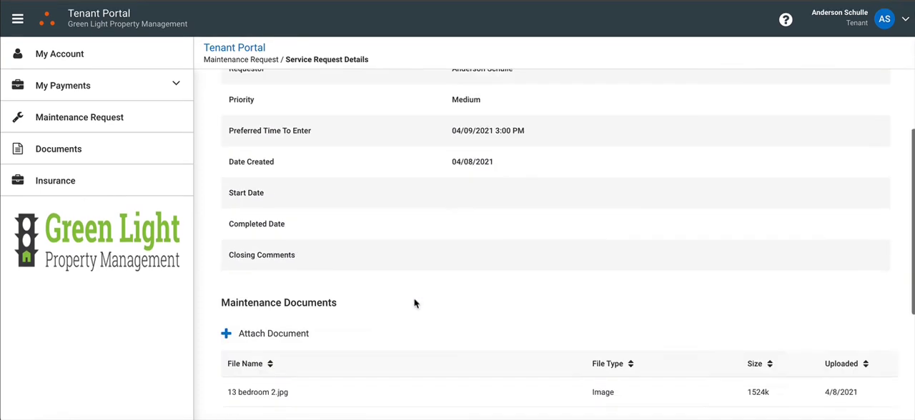
{"action": "scroll", "coordinate": [415, 304], "scroll_direction": "down", "scroll_amount": 5}
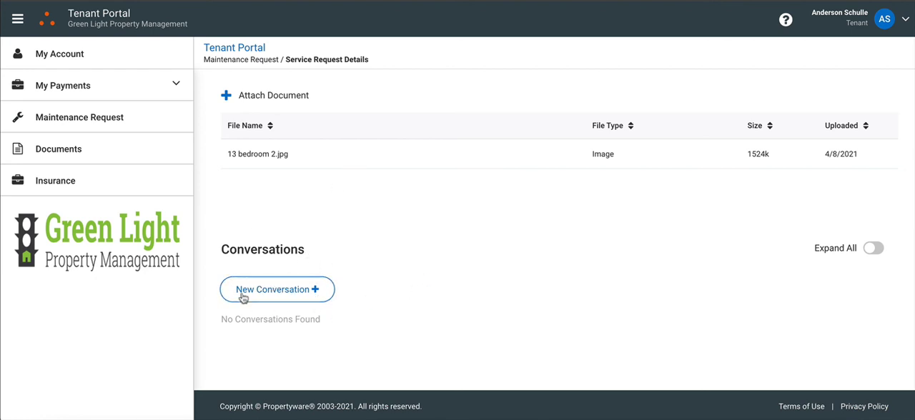
{"action": "left_click", "coordinate": [286, 294]}
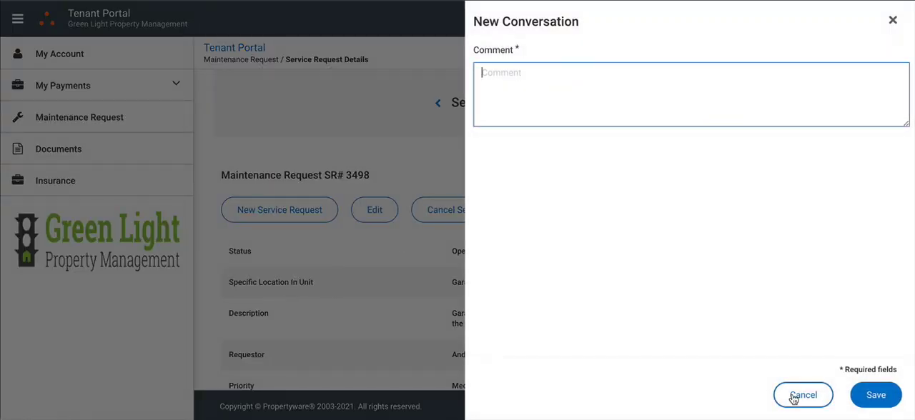
{"action": "left_click", "coordinate": [893, 22]}
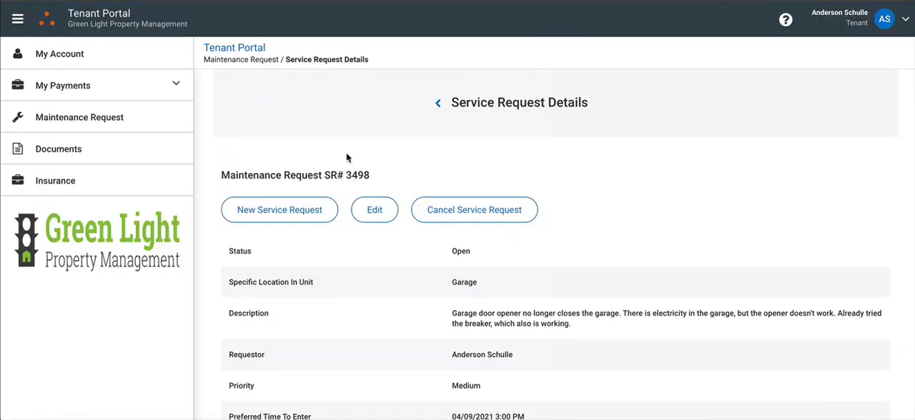